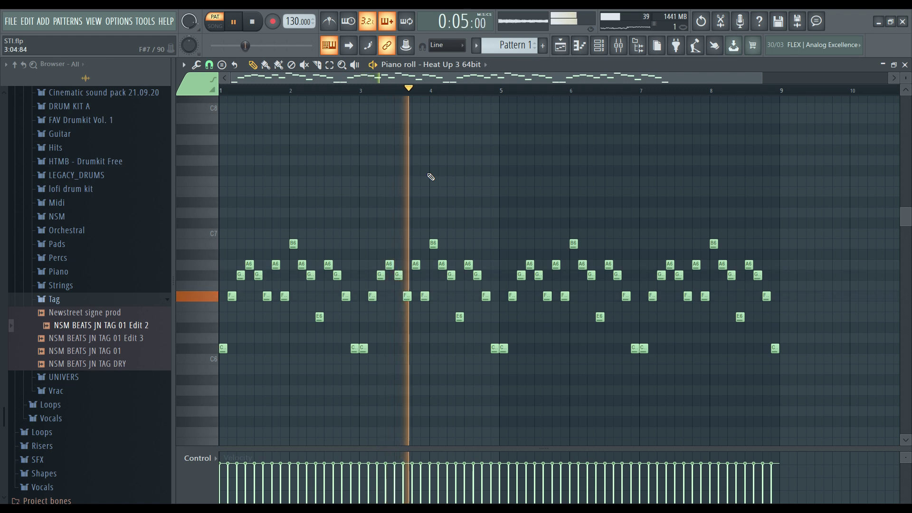
# Stop Pattern 1 and close its notes, and play back Pattern 2's Heat Up 3 64bit #2 notes in the piano roll
pyautogui.press('space')
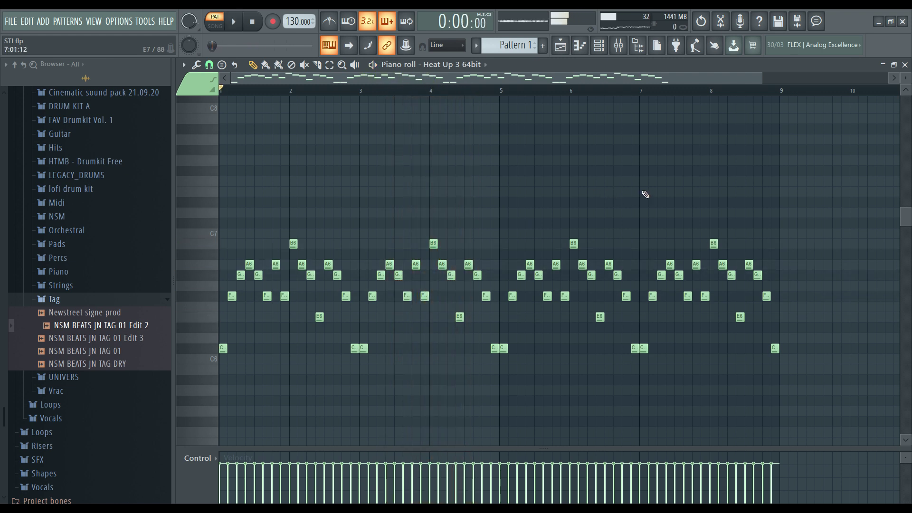
pyautogui.click(905, 65)
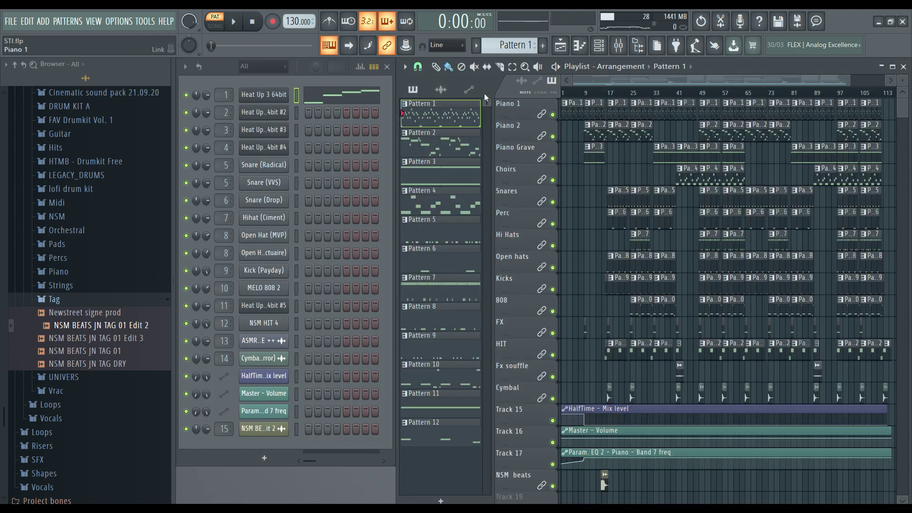
pyautogui.scroll(-1, 506, 49)
pyautogui.click(370, 112)
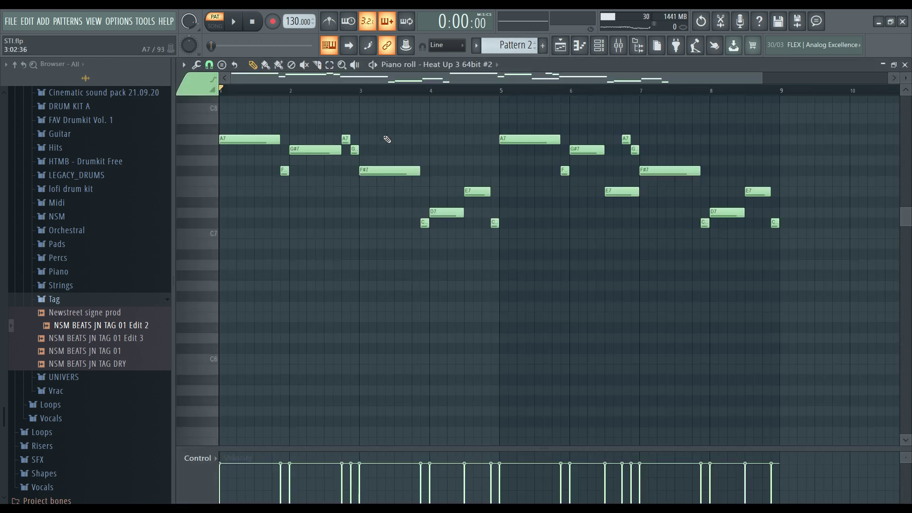
pyautogui.press('space')
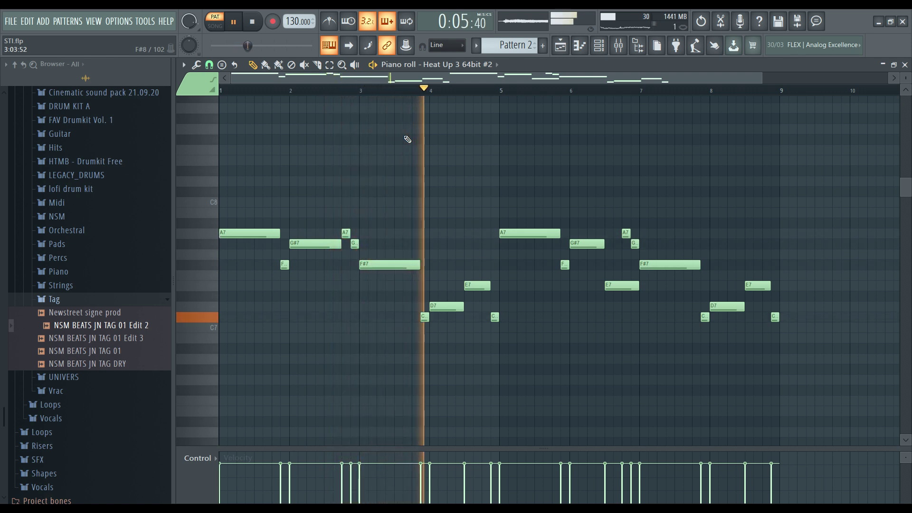
pyautogui.press('space')
pyautogui.click(904, 64)
# Open Pattern 3's Heat Up 3 64bit #3 notes in the piano roll, listen to the low sustained notes, and close it
pyautogui.scroll(-1, 513, 45)
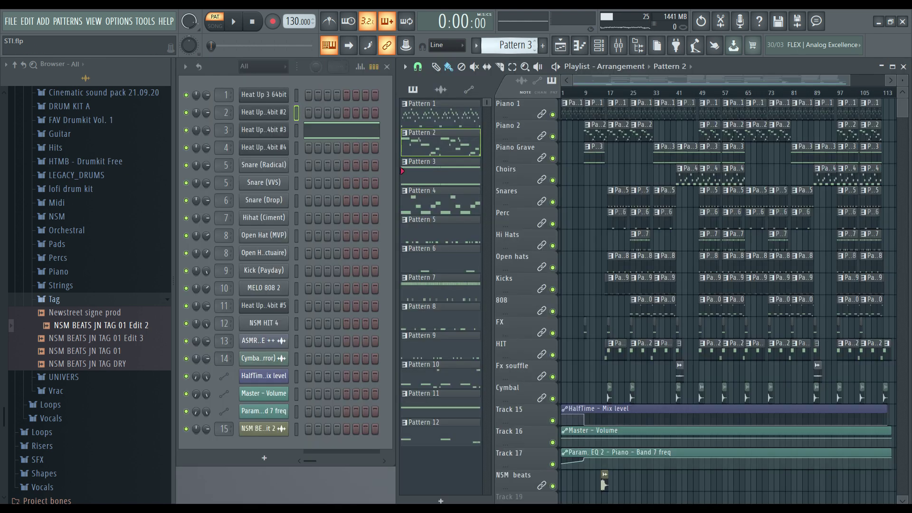
pyautogui.click(353, 134)
pyautogui.scroll(-2, 369, 126)
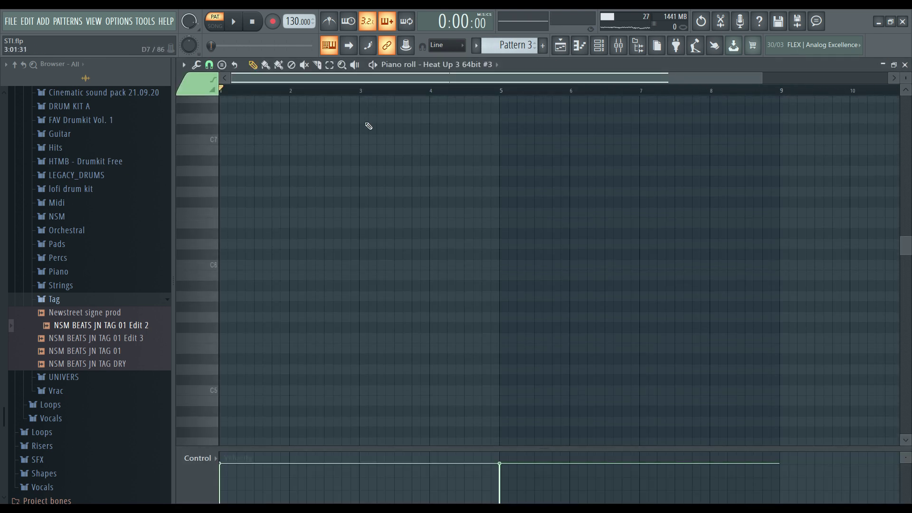
pyautogui.scroll(-2, 368, 126)
pyautogui.press('space')
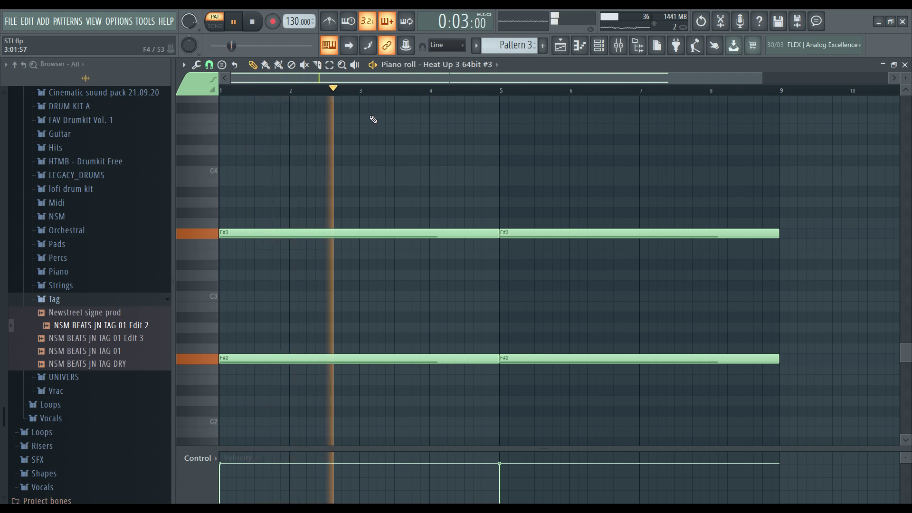
pyautogui.press('space')
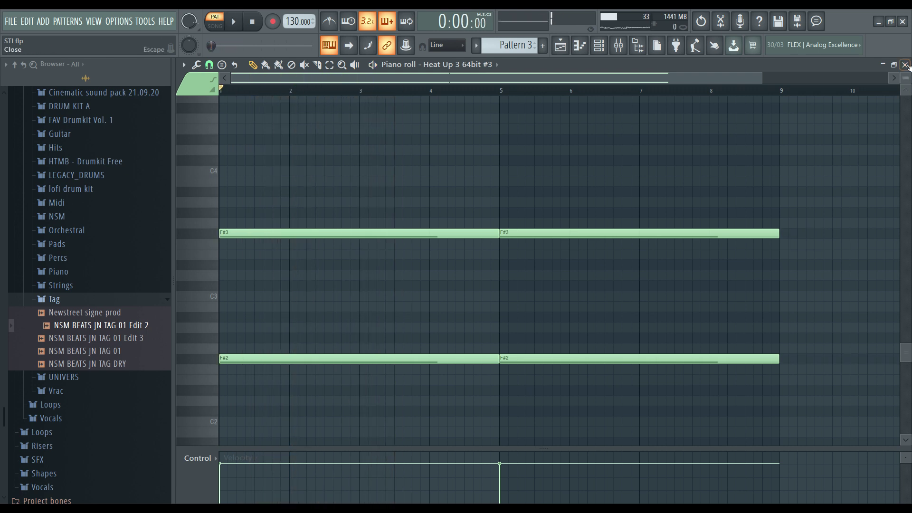
pyautogui.click(905, 65)
# Open Pattern 4's Heat Up 3 64bit #4 notes in the piano roll, play the melody, and close it
pyautogui.click(385, 149)
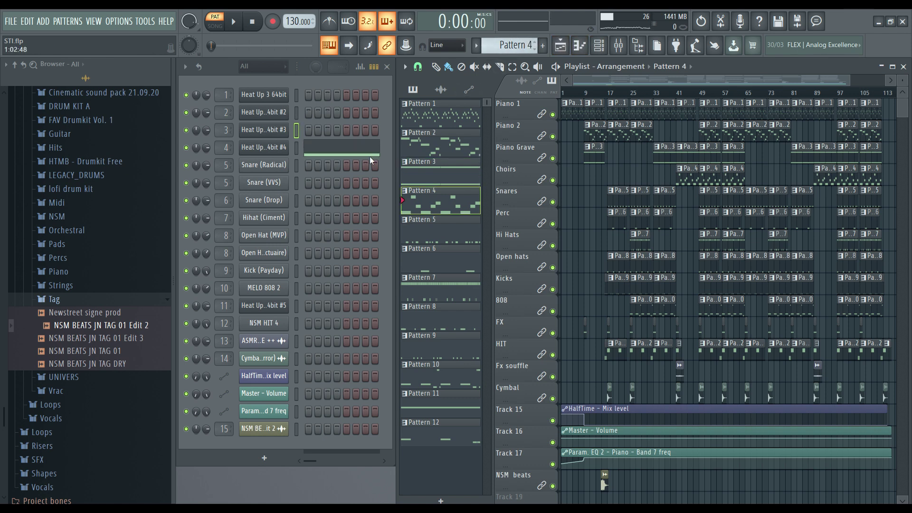
pyautogui.click(335, 154)
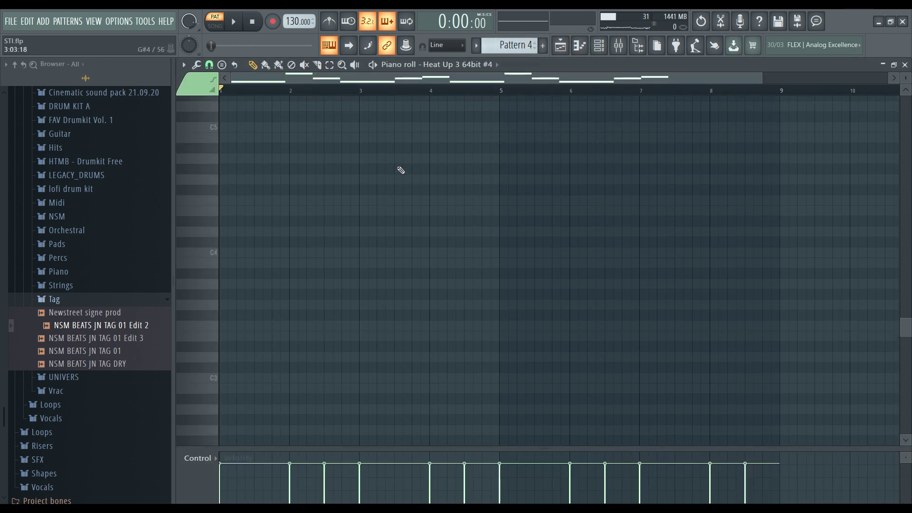
pyautogui.press('space')
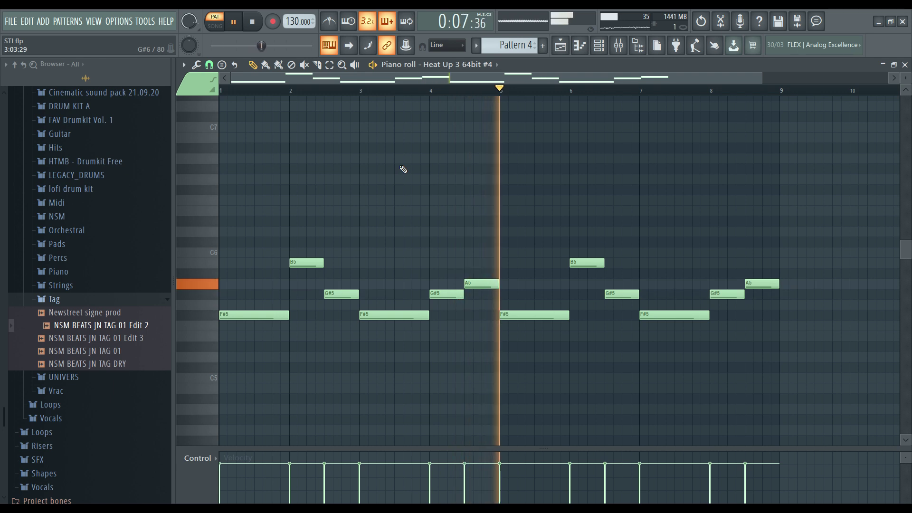
pyautogui.press('space')
pyautogui.click(905, 64)
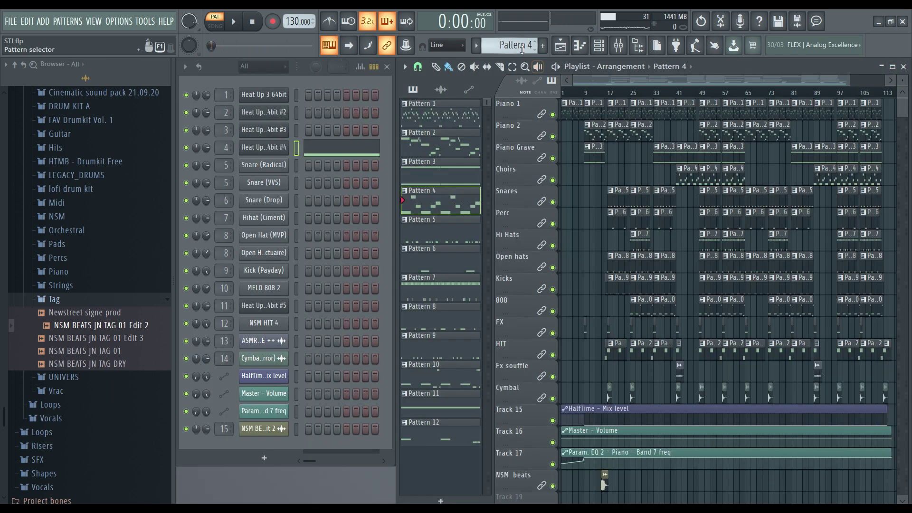
# Show Pattern 5's Snare (Radical) notes in the piano roll, play back the snare pattern, and close it
pyautogui.scroll(-1, 521, 49)
pyautogui.click(351, 164)
pyautogui.press('space')
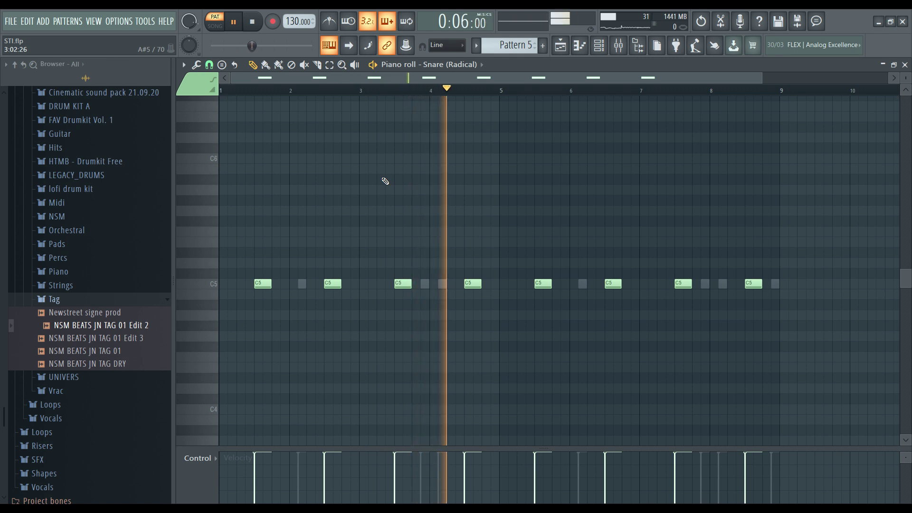
pyautogui.press('space')
pyautogui.click(905, 64)
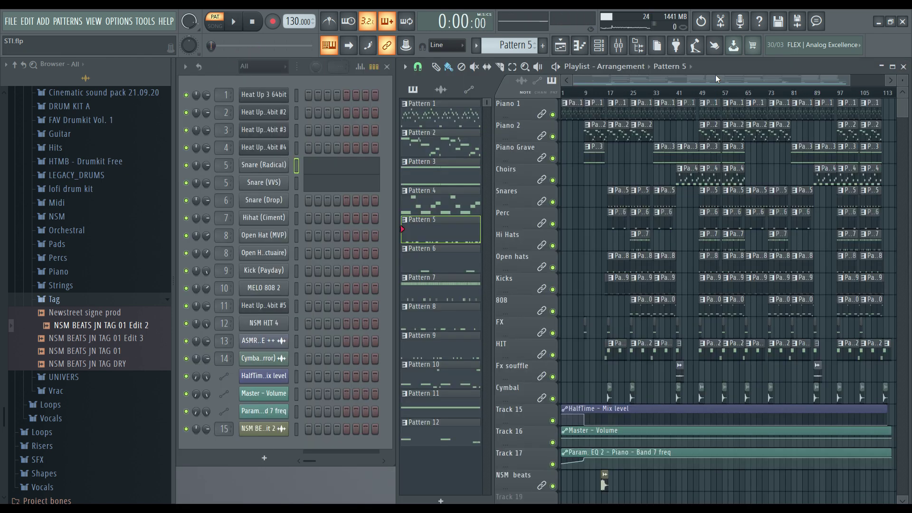
# Show Pattern 6's Snare (Drop) notes in the piano roll, play them briefly, and close it
pyautogui.scroll(-1, 519, 49)
pyautogui.click(365, 200)
pyautogui.press('space')
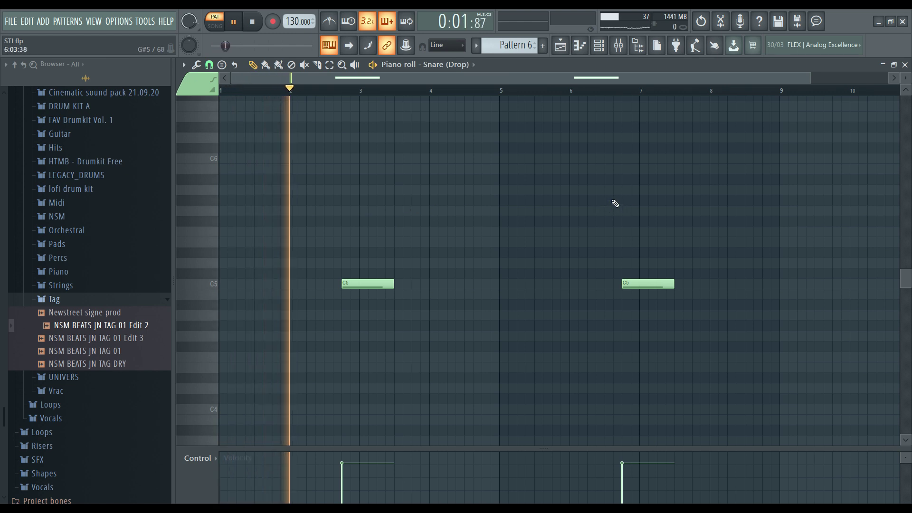
pyautogui.press('space')
pyautogui.click(905, 64)
# Show Pattern 7's Hihat (Ciment) notes in the piano roll, listen to the hi-hat rolls, and close it
pyautogui.scroll(-1, 508, 44)
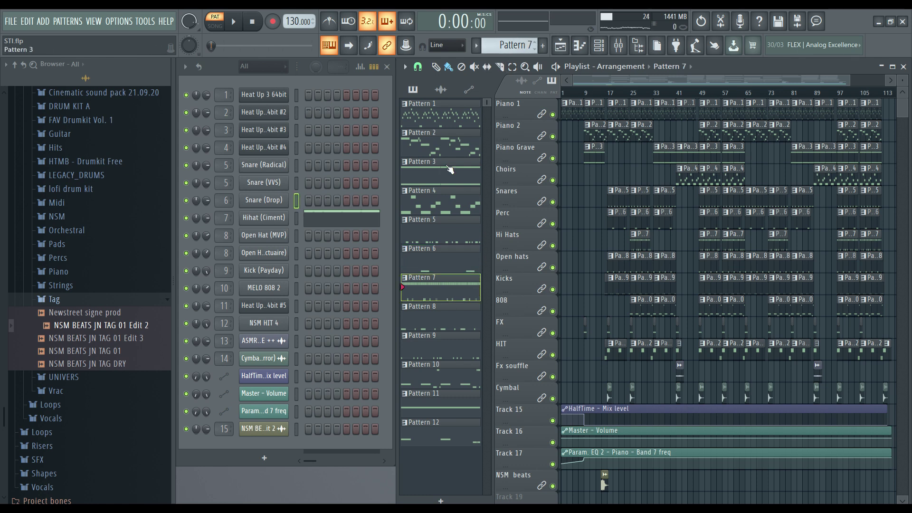
pyautogui.click(350, 220)
pyautogui.press('space')
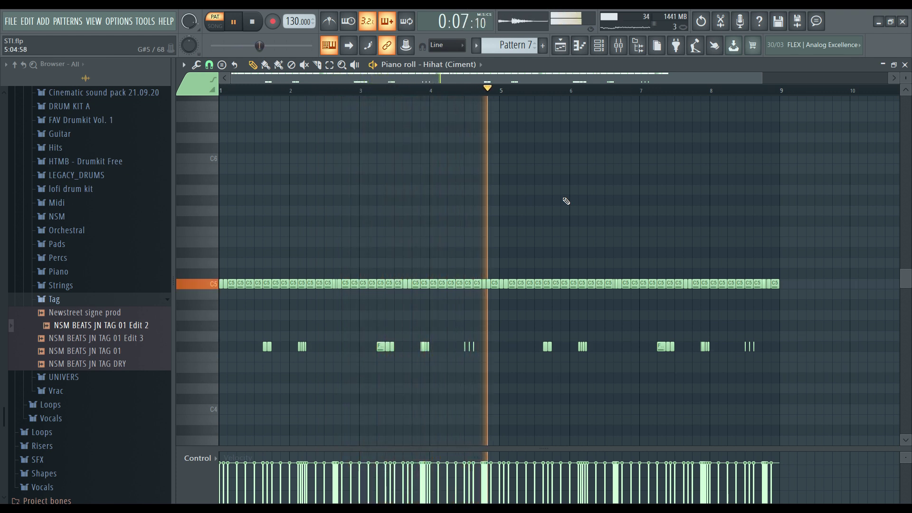
pyautogui.press('space')
pyautogui.click(904, 64)
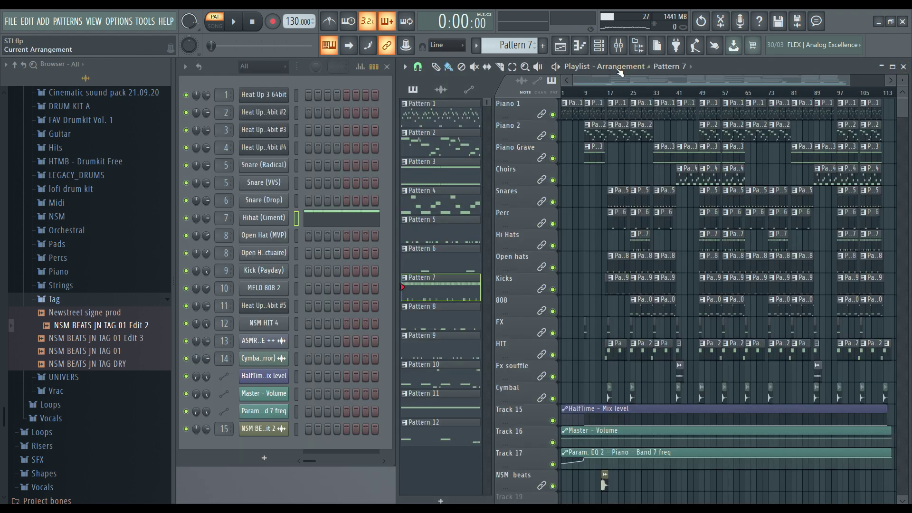
# Show Pattern 8's Open Hat (MVP) notes in the piano roll, play them briefly, and close it
pyautogui.scroll(-1, 510, 45)
pyautogui.click(334, 235)
pyautogui.press('space')
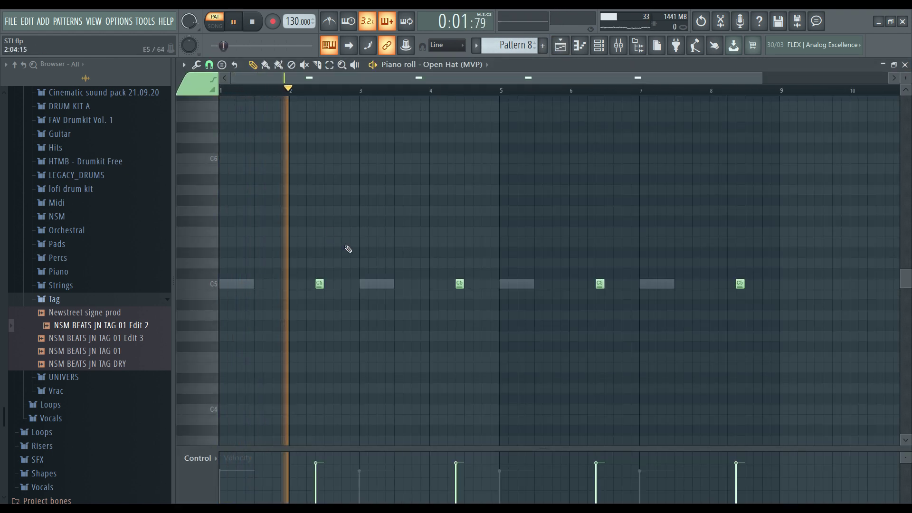
pyautogui.press('space')
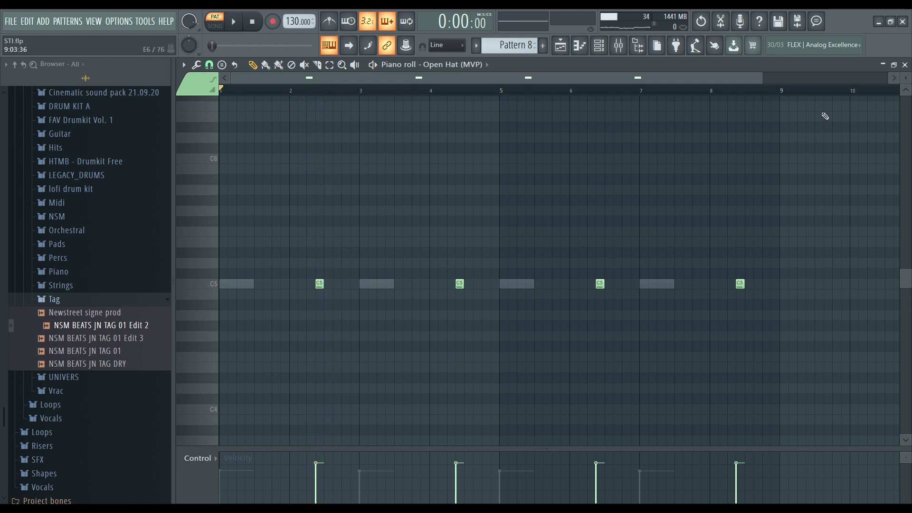
pyautogui.click(905, 65)
# Open Pattern 9's Kick (Payday) notes in the piano roll, play back the kick pattern, and return to the playlist
pyautogui.scroll(-1, 511, 44)
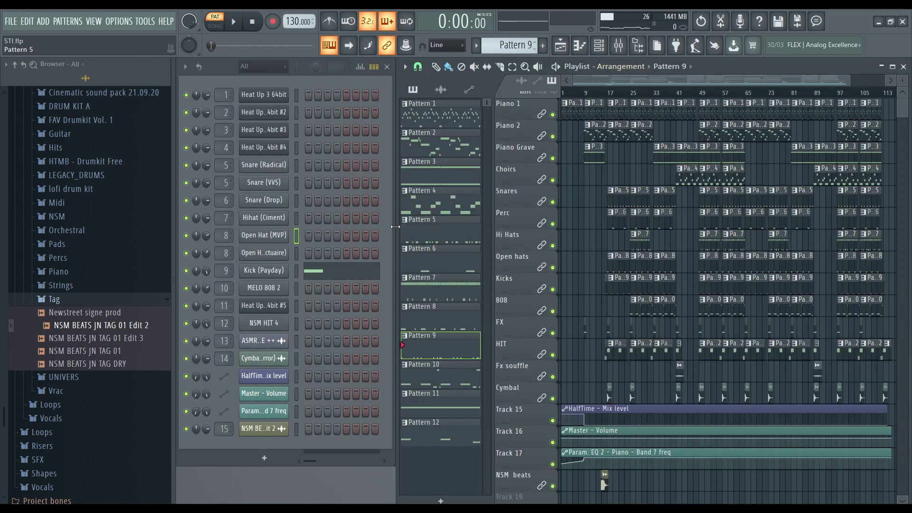
pyautogui.click(338, 278)
pyautogui.press('space')
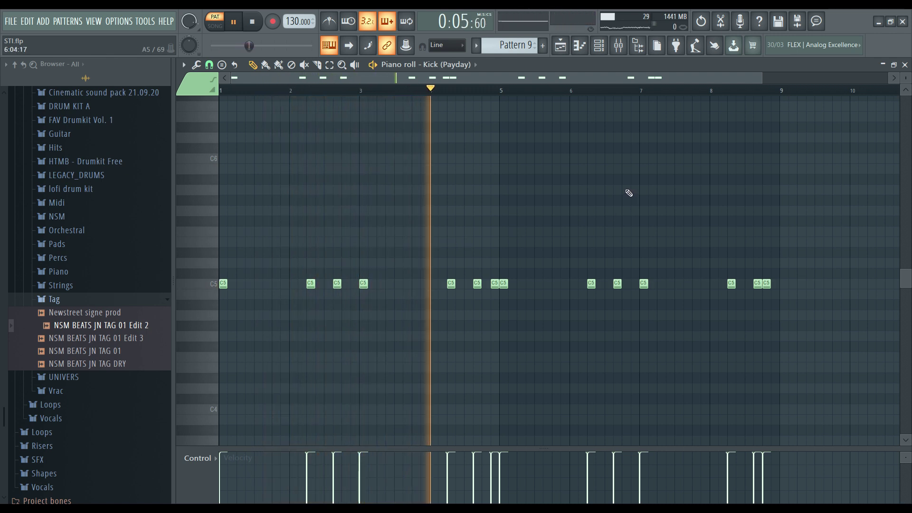
pyautogui.press('space')
pyautogui.press('F5')
pyautogui.press('F6')
# Open Pattern 10's MELO 808 2 notes in the piano roll, listen to the 808 line, and close it
pyautogui.press('KP_Add')
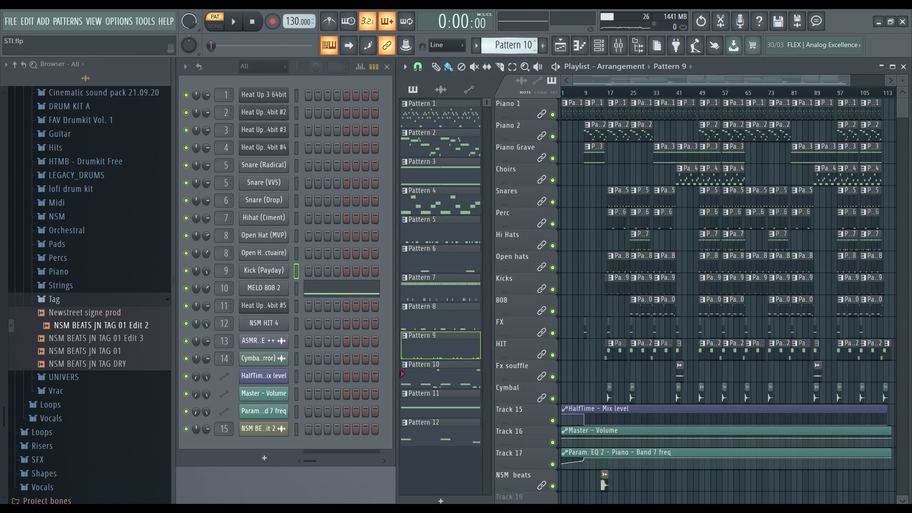
pyautogui.click(355, 291)
pyautogui.press('space')
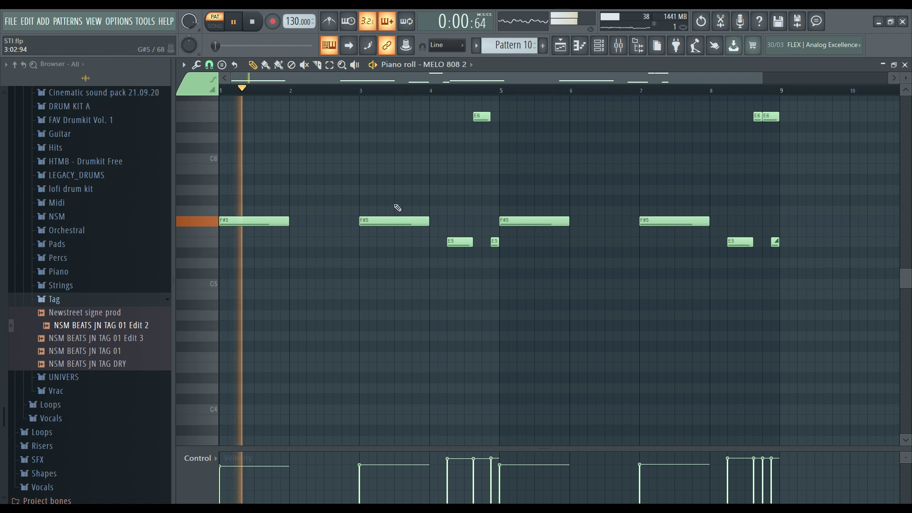
pyautogui.scroll(2, 398, 206)
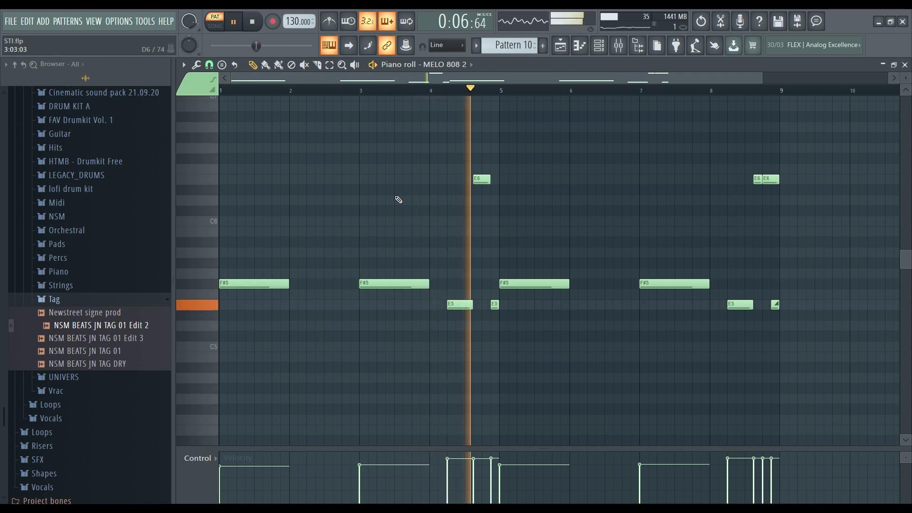
pyautogui.press('space')
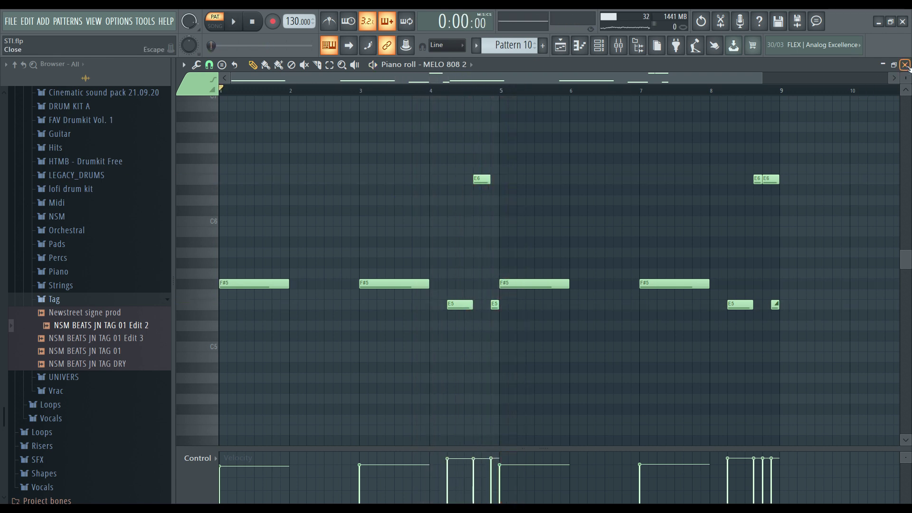
pyautogui.click(905, 65)
# Check Pattern 11's Heat Up 3 64bit #5 note in the piano roll with a brief playback, and close it
pyautogui.scroll(-1, 508, 45)
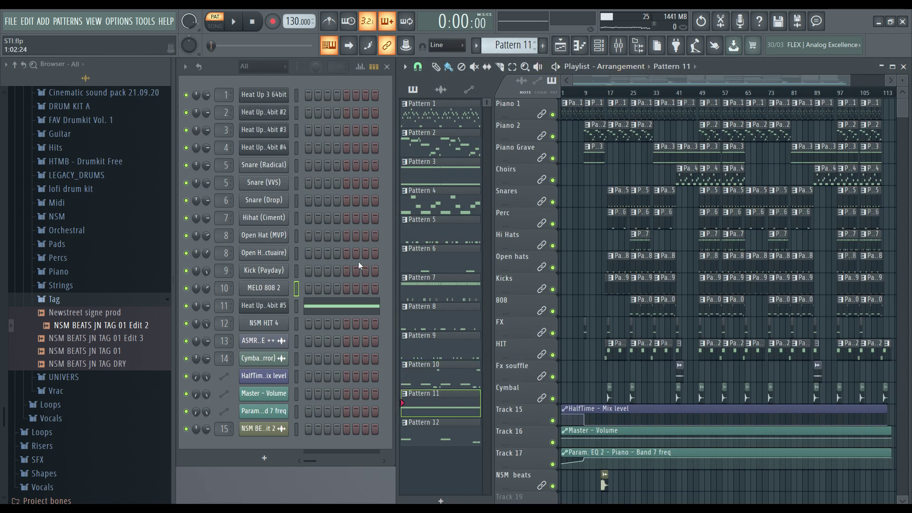
pyautogui.click(327, 312)
pyautogui.press('space')
pyautogui.press('space')
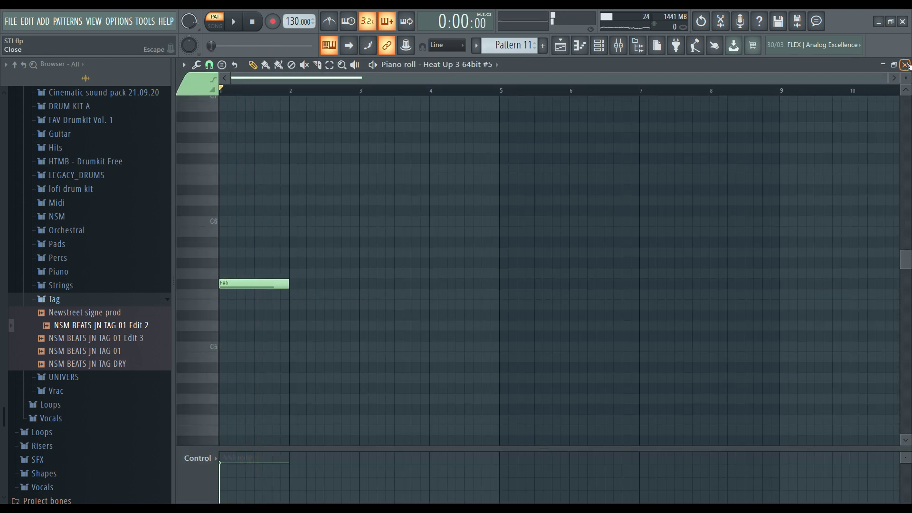
pyautogui.click(905, 65)
# Check Pattern 12's NSM HIT 4 notes in the piano roll with a brief playback, and close it
pyautogui.scroll(-1, 516, 49)
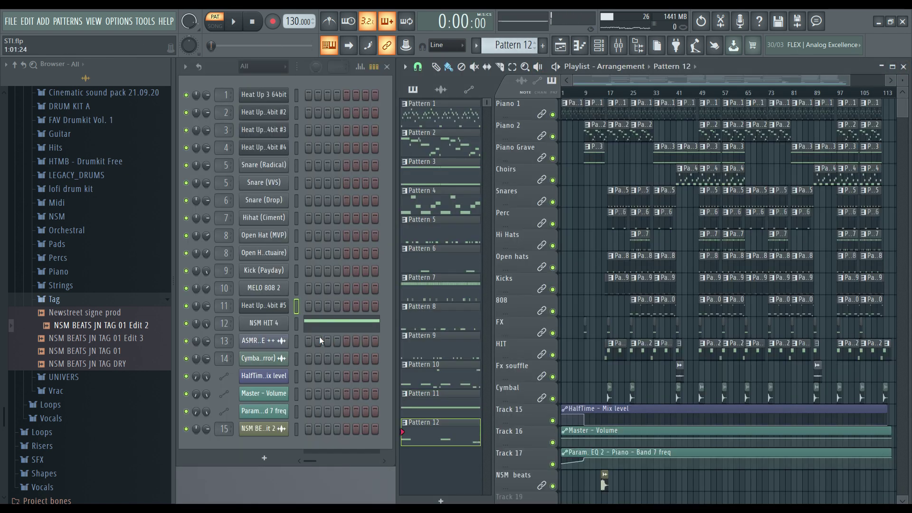
pyautogui.click(328, 323)
pyautogui.press('space')
pyautogui.press('space')
pyautogui.click(905, 65)
# Add a new empty pattern and play the whole playlist arrangement from the beginning in song mode
pyautogui.click(543, 49)
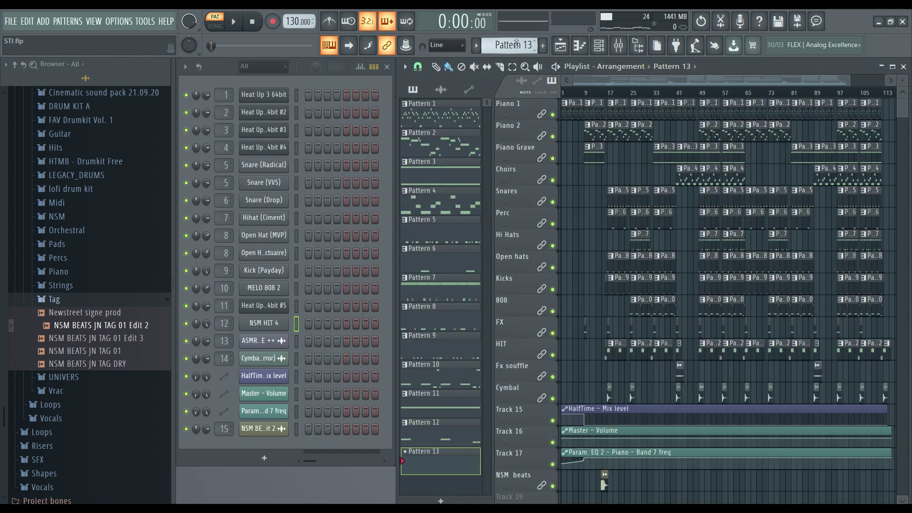
pyautogui.click(633, 91)
pyautogui.press('space')
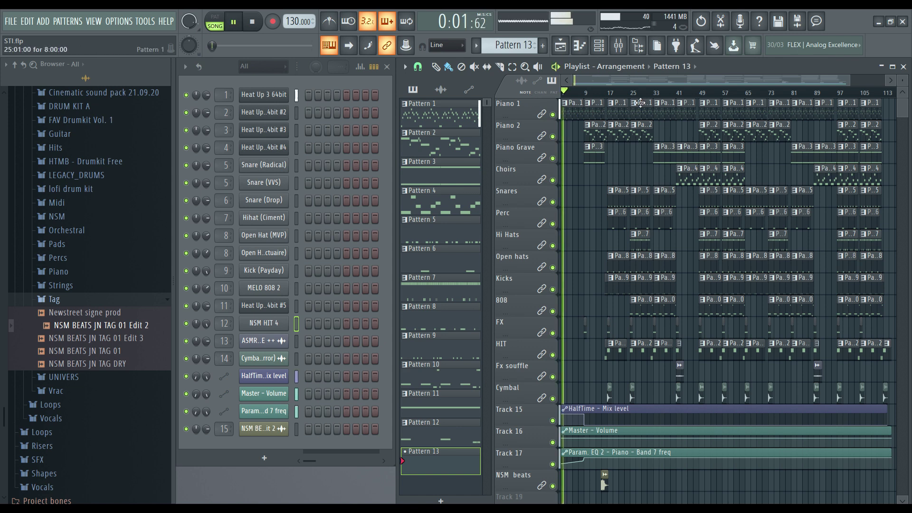